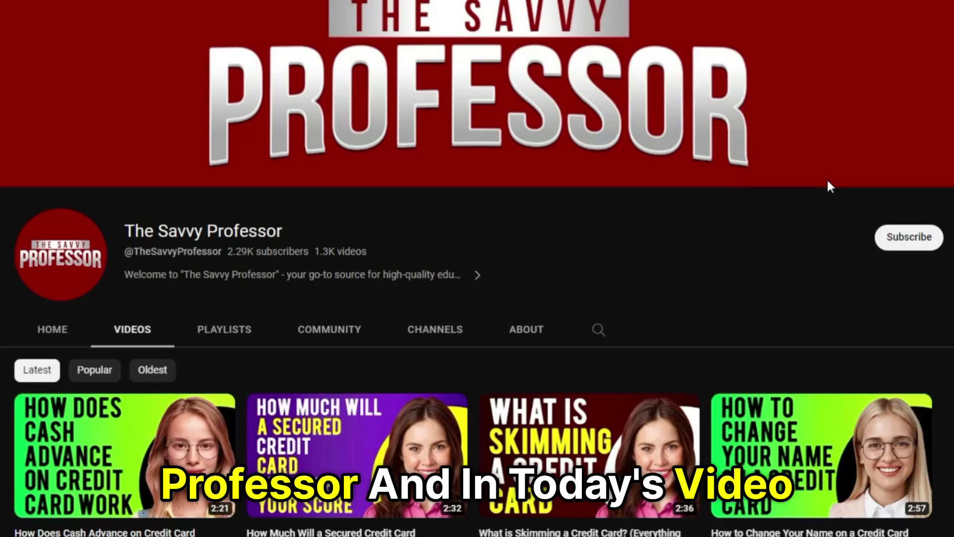
# - Scroll down the YouTube channel's Videos page to browse its latest uploads
pyautogui.scroll(-1, 829, 187)
pyautogui.scroll(-2, 829, 188)
pyautogui.scroll(-2, 829, 187)
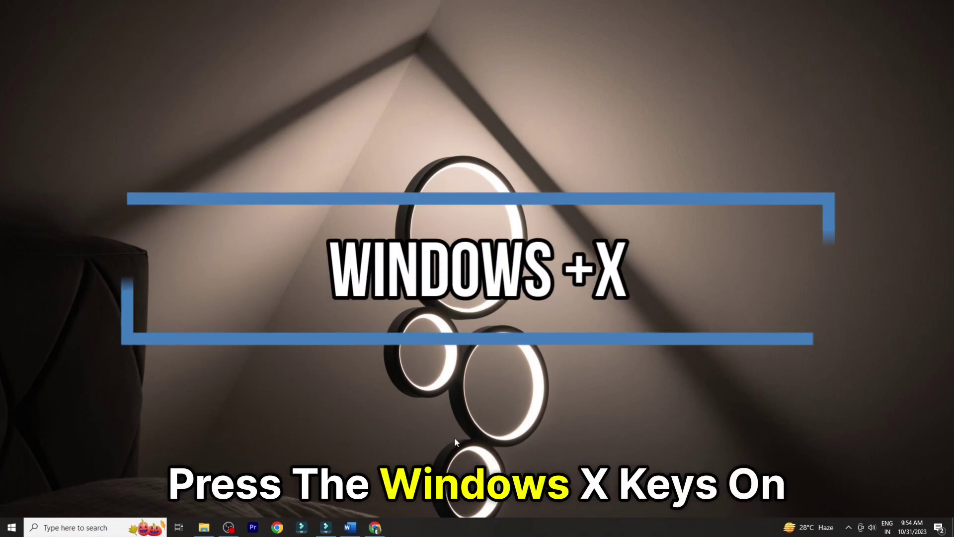
# - Show the Intel(R) UHD Graphics 630 driver details in Device Manager, version 27.20.100.8783
pyautogui.press('super+x')
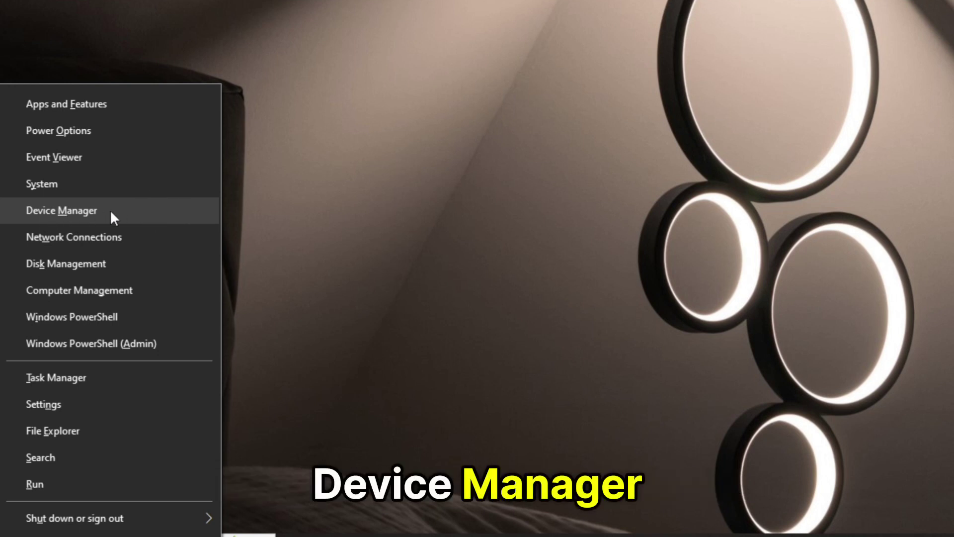
pyautogui.click(112, 214)
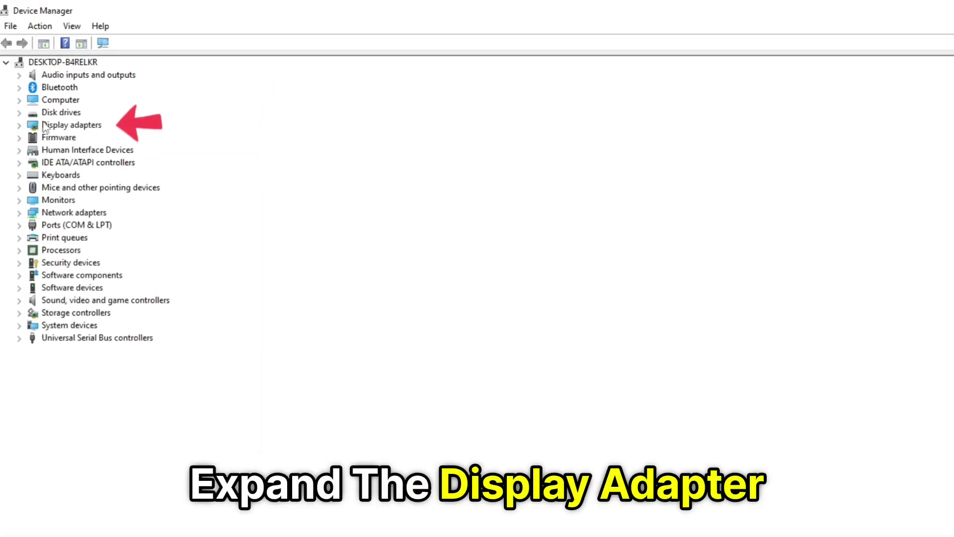
pyautogui.click(20, 125)
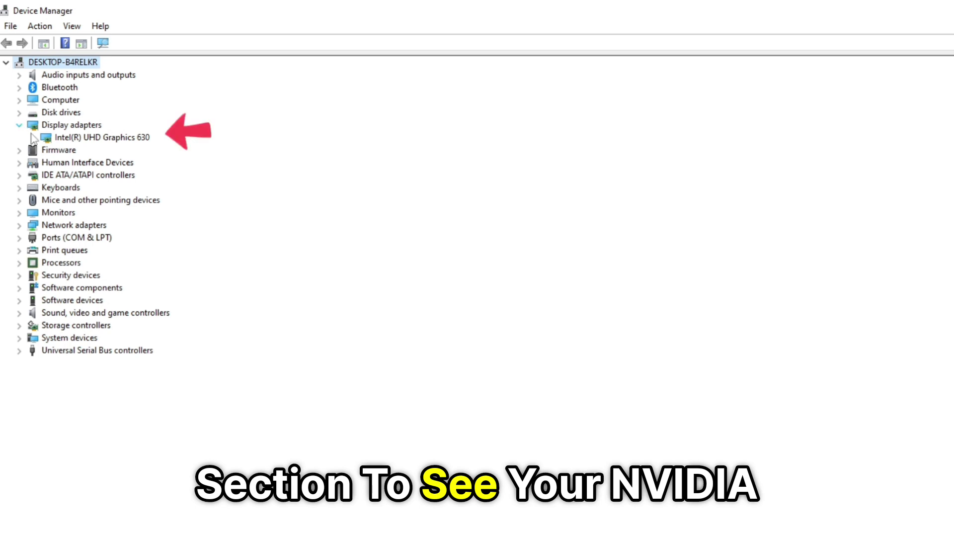
pyautogui.doubleClick(106, 138)
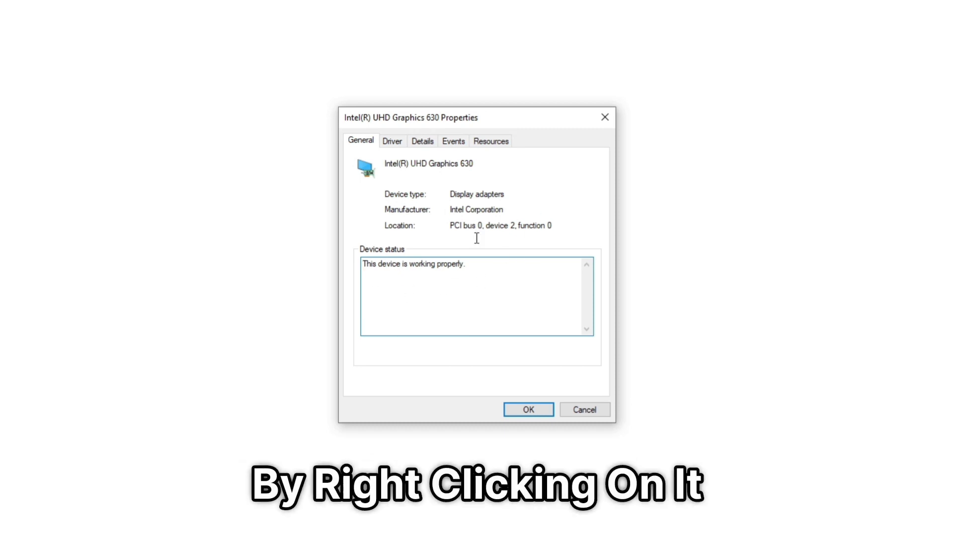
pyautogui.click(392, 141)
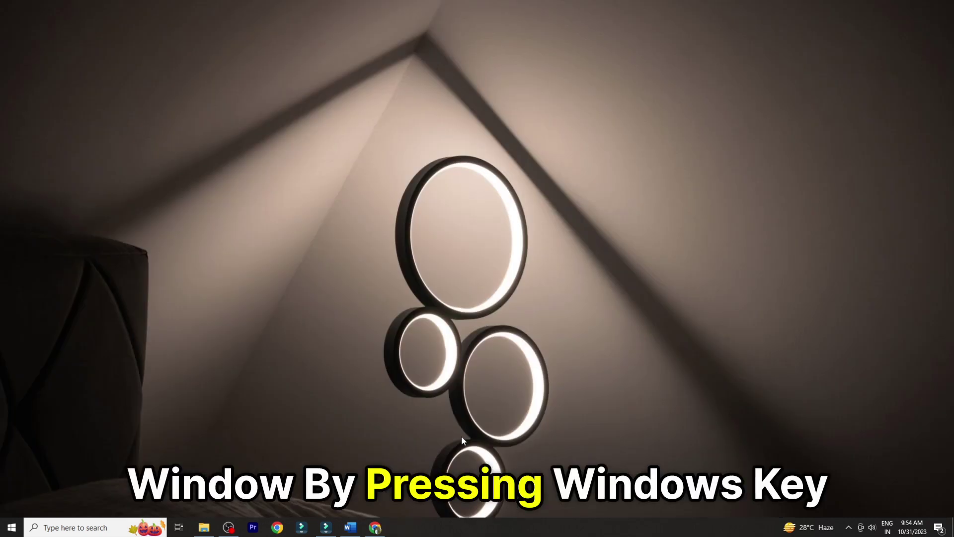
# - Launch Command Prompt and run the wmic NVIDIA device query, returning No Instance(s) Available
pyautogui.press('super+r')
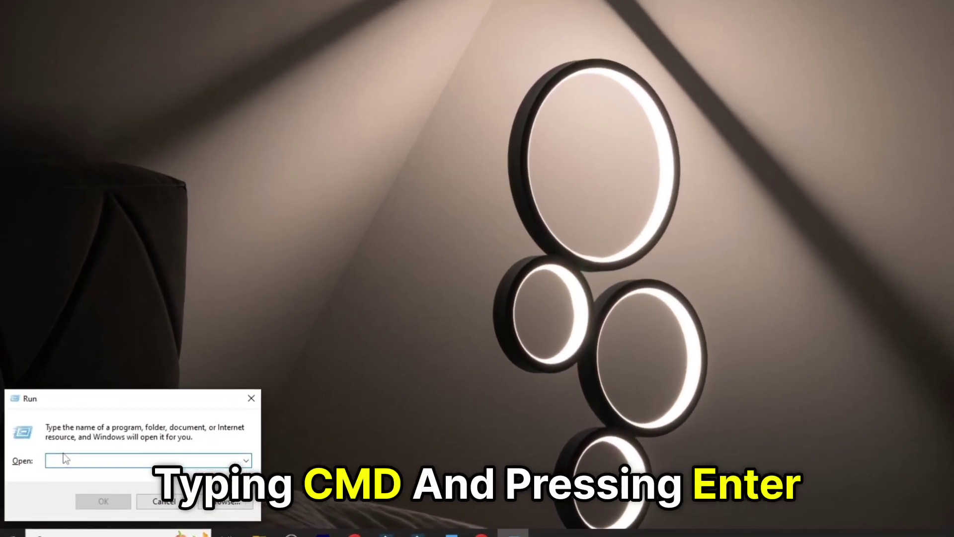
pyautogui.write('cmd')
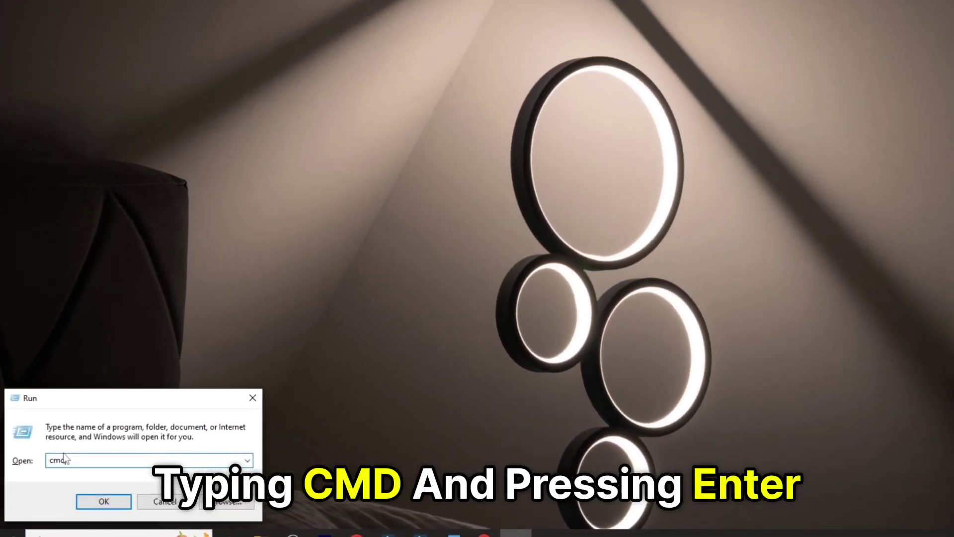
pyautogui.press('Return')
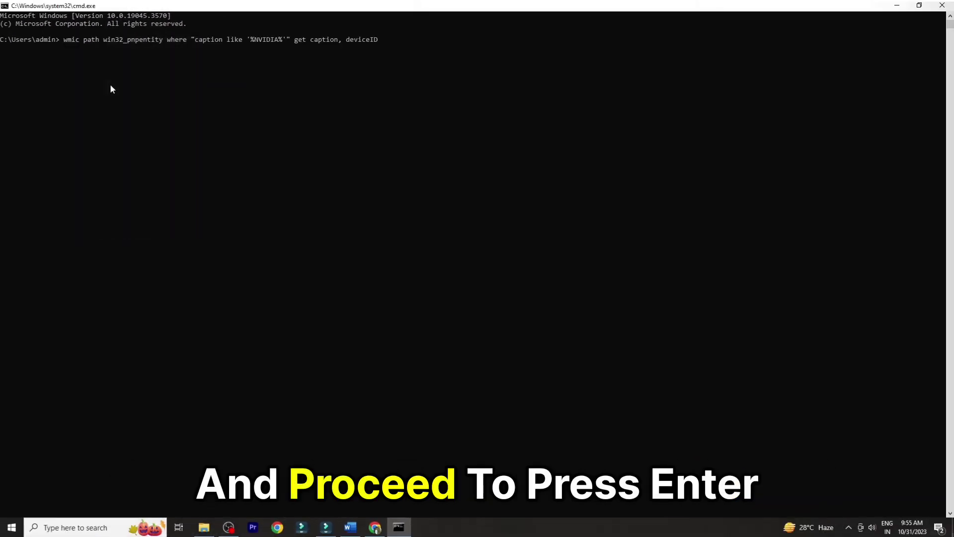
pyautogui.press('Return')
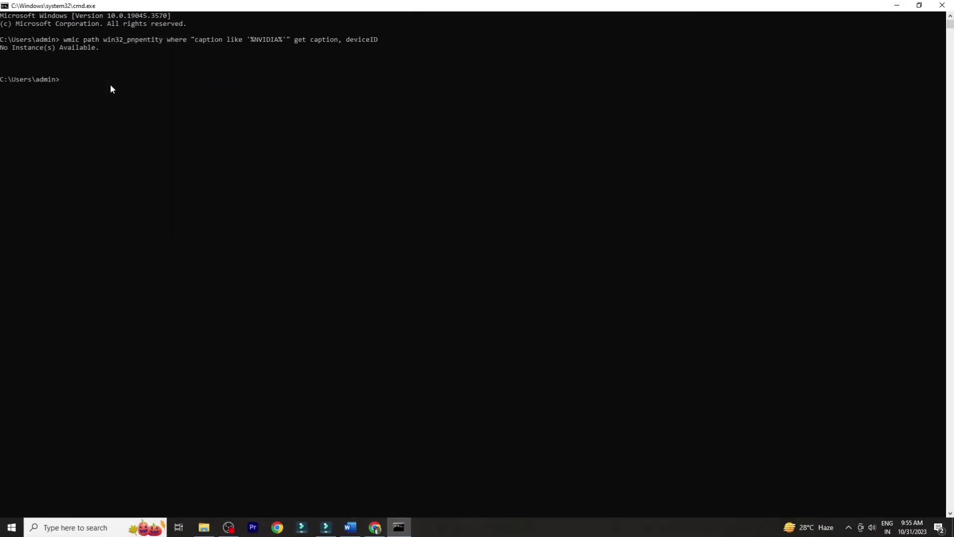